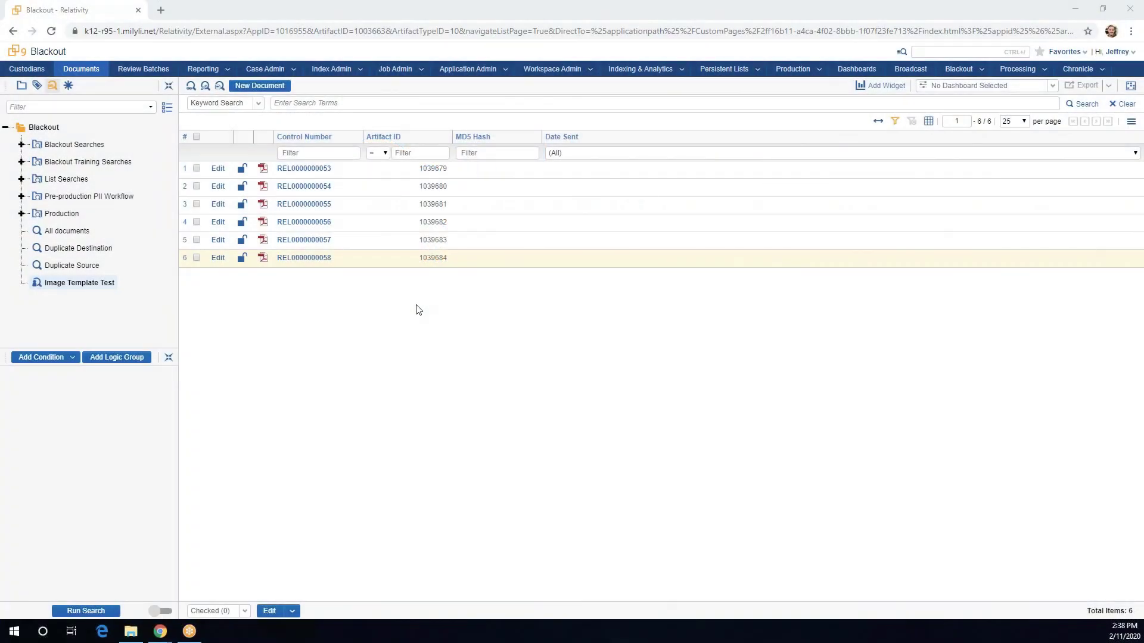
{"action": "left_click", "coordinate": [327, 170]}
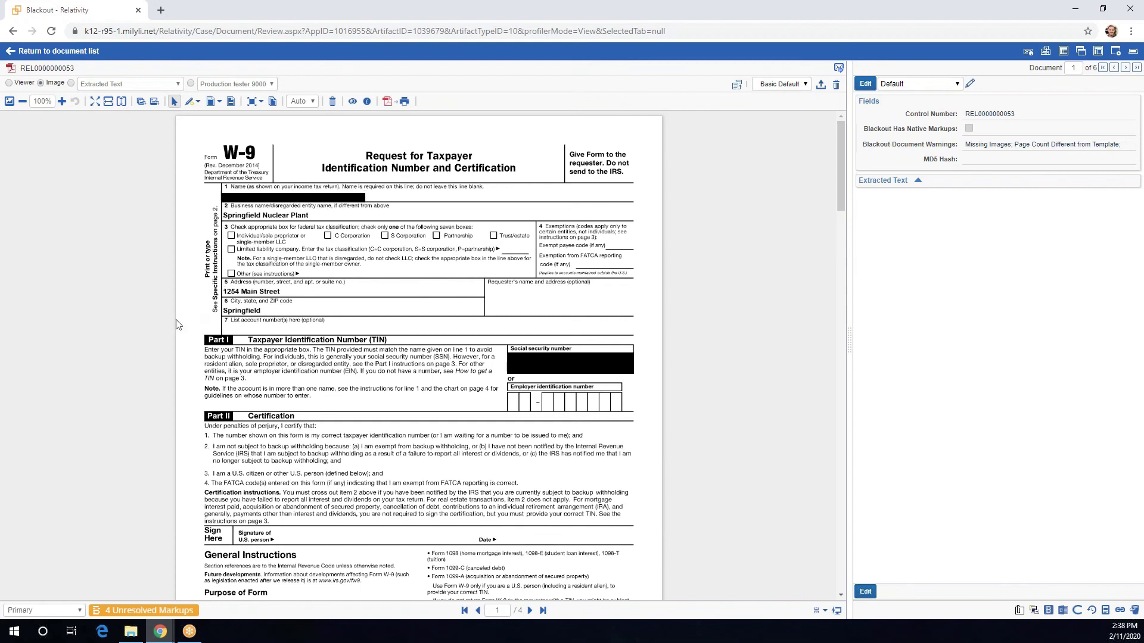
{"action": "left_click", "coordinate": [292, 199]}
{"action": "left_click", "coordinate": [297, 209]}
{"action": "left_click", "coordinate": [294, 198]}
{"action": "left_click", "coordinate": [565, 363]}
{"action": "left_click", "coordinate": [405, 357]}
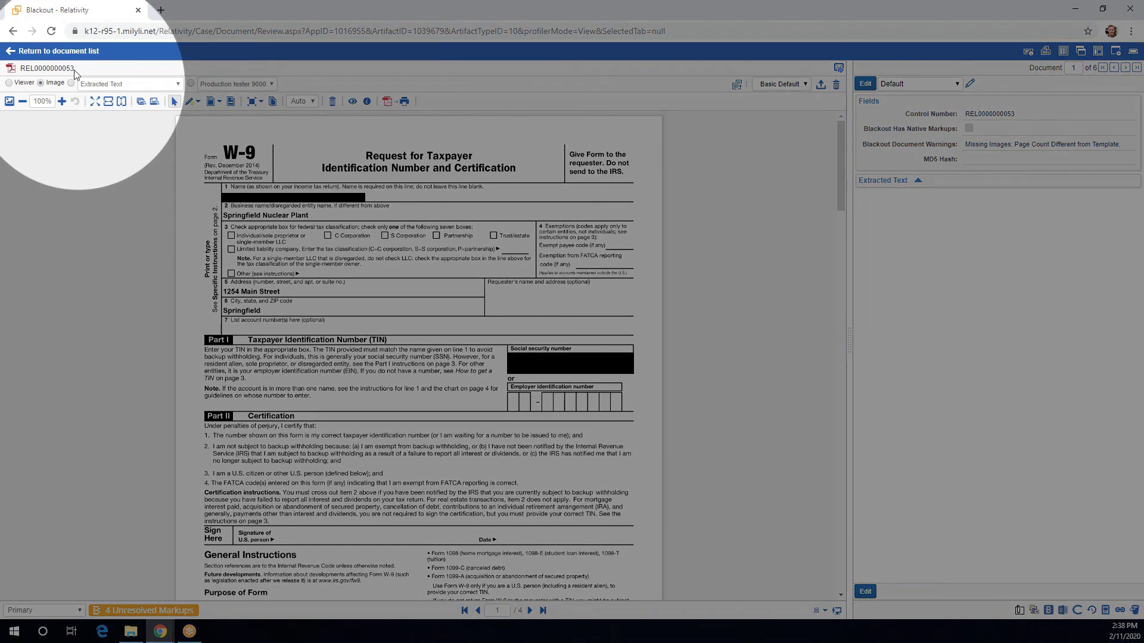
{"action": "left_click_drag", "start_coordinate": [75, 71], "coordinate": [20, 70]}
{"action": "right_click", "coordinate": [24, 66]}
{"action": "left_click", "coordinate": [53, 77]}
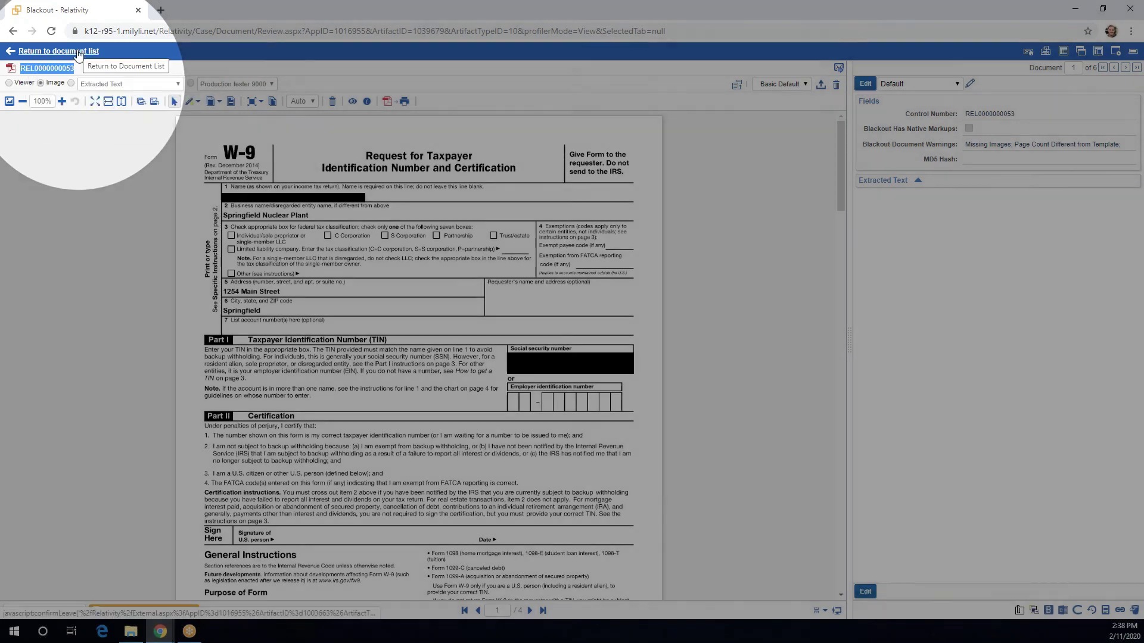
{"action": "left_click", "coordinate": [77, 53]}
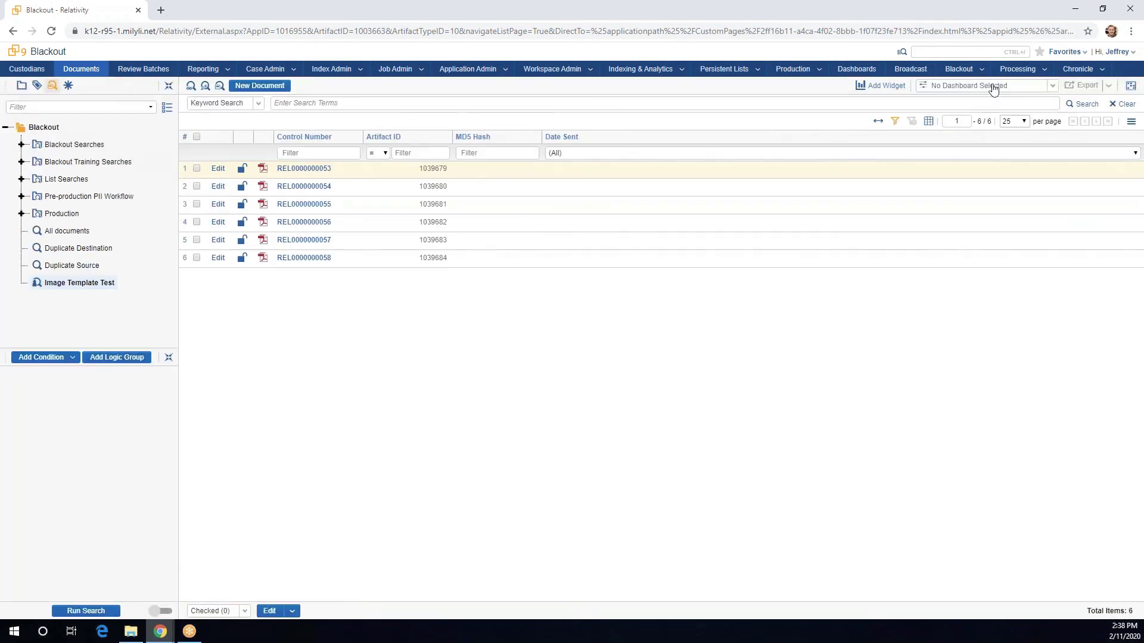
From Blackout's Projects list, create a new project of type Image Template
{"action": "left_click", "coordinate": [984, 72]}
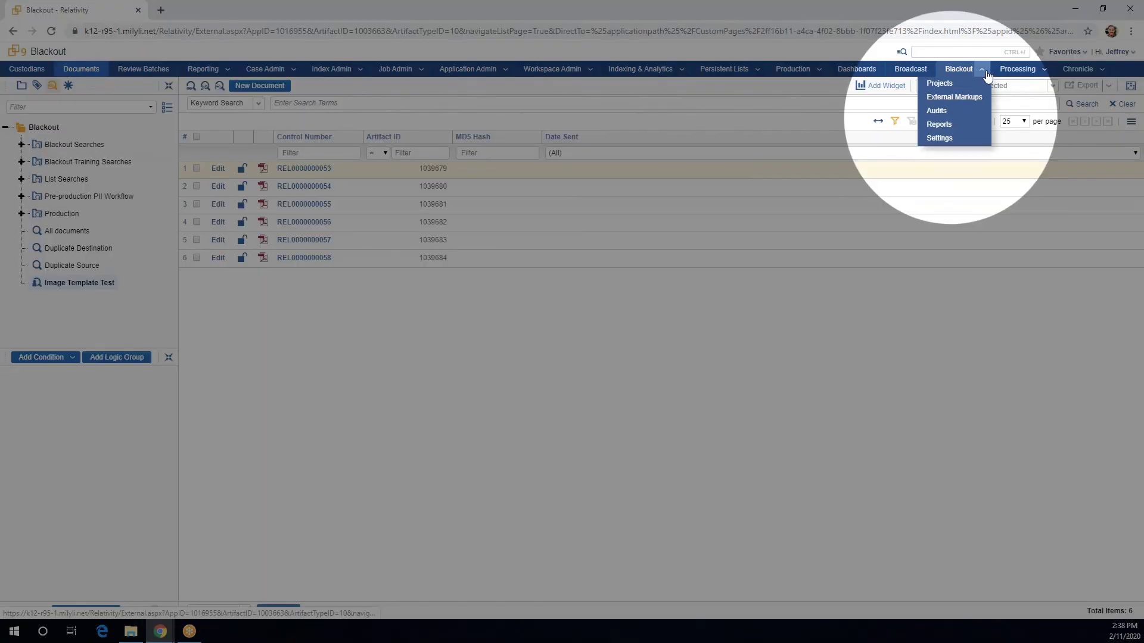
{"action": "left_click", "coordinate": [939, 83]}
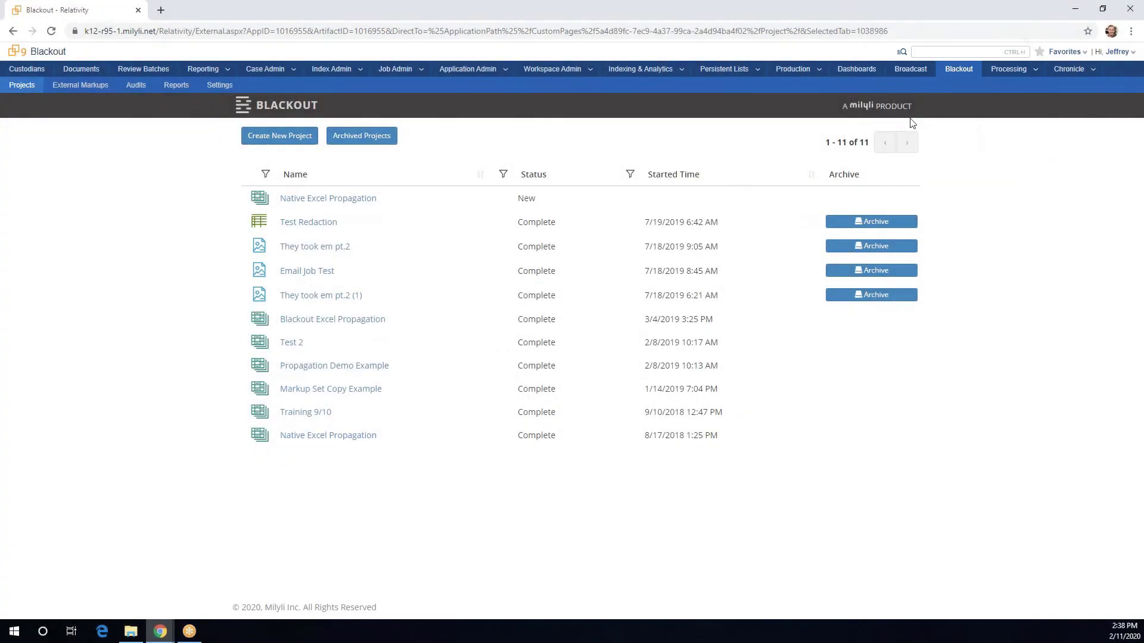
{"action": "left_click", "coordinate": [302, 141]}
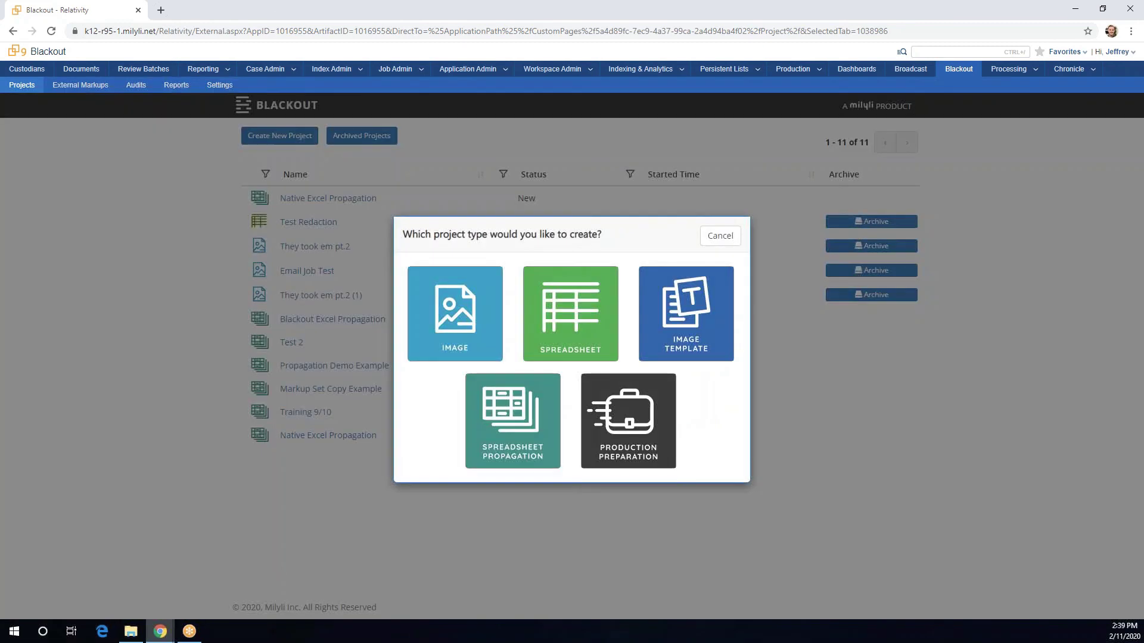
{"action": "left_click", "coordinate": [686, 314]}
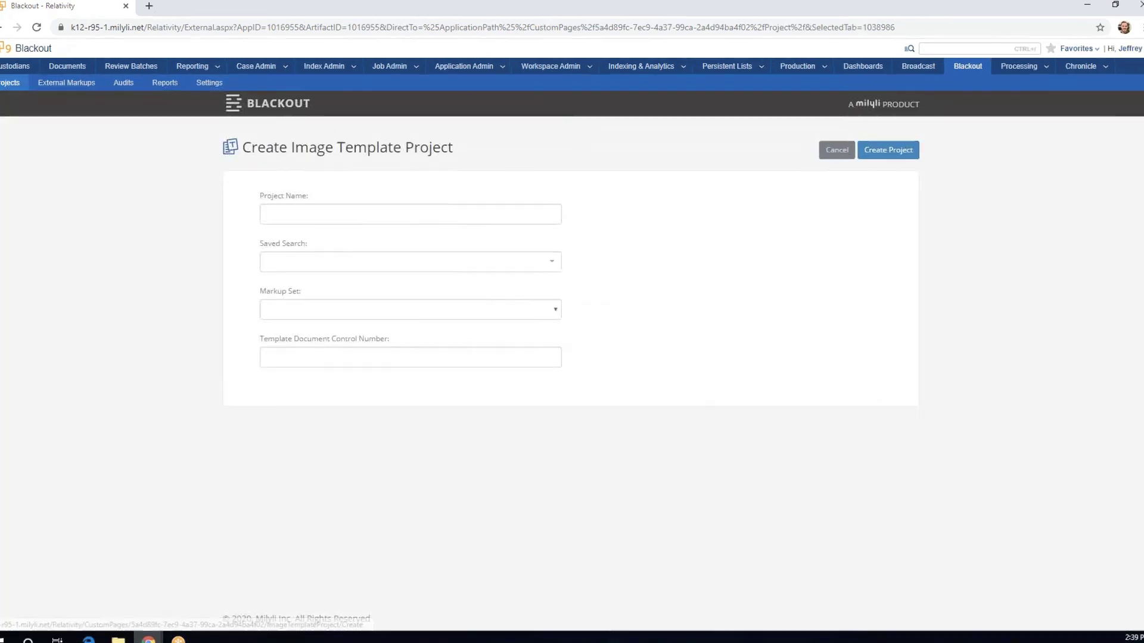
{"action": "left_click", "coordinate": [347, 219]}
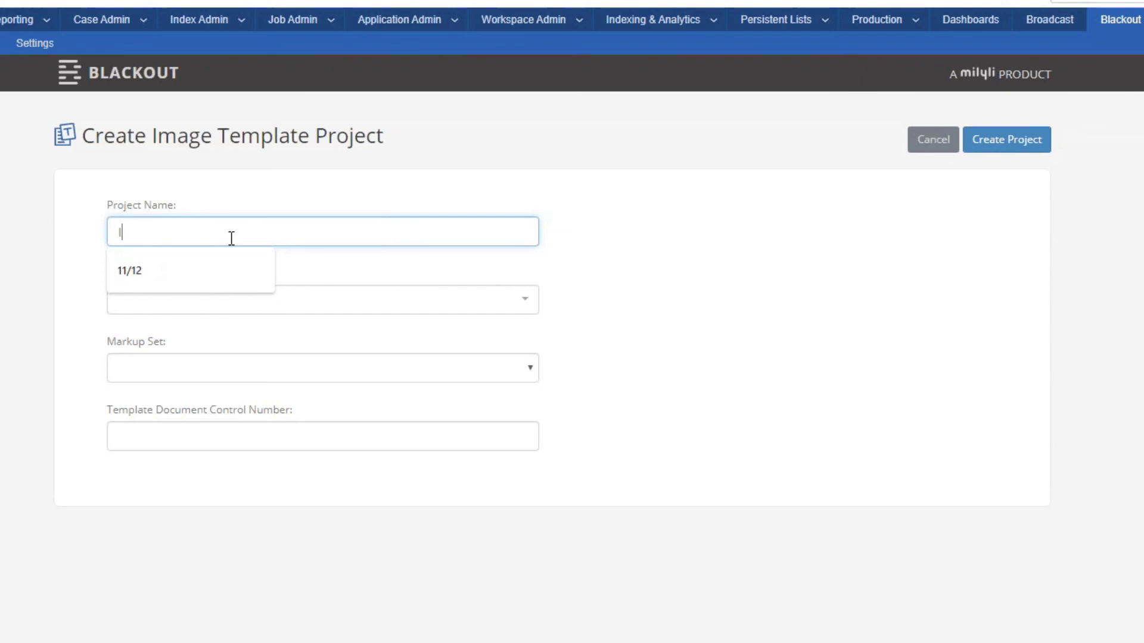
{"action": "type", "text": "Image Tem"}
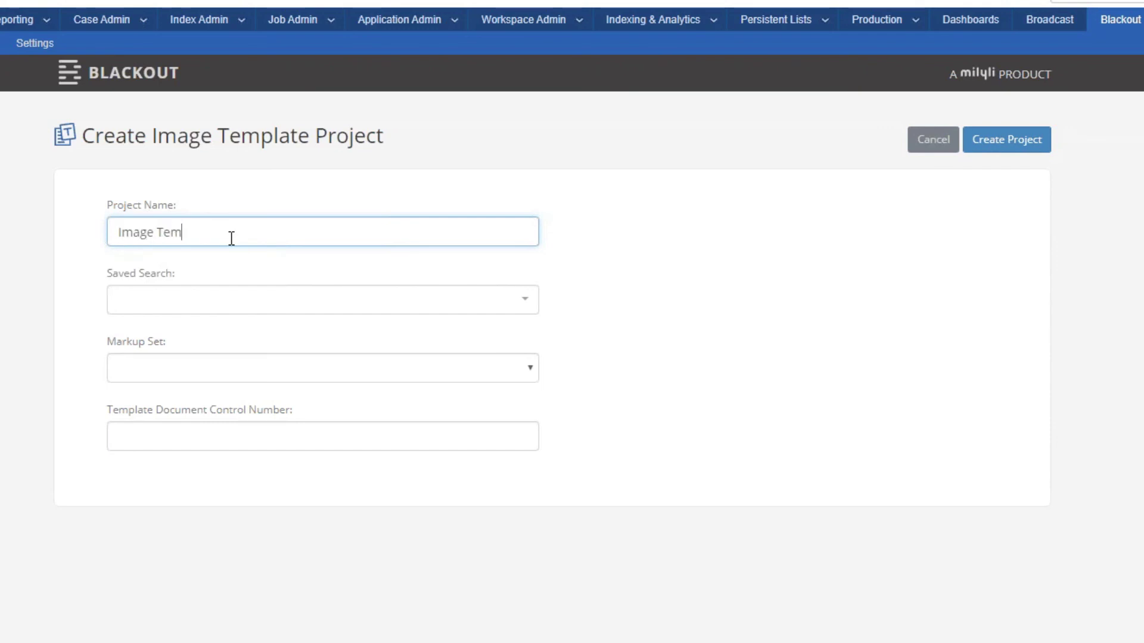
{"action": "type", "text": "plate Test"}
{"action": "left_click", "coordinate": [522, 304]}
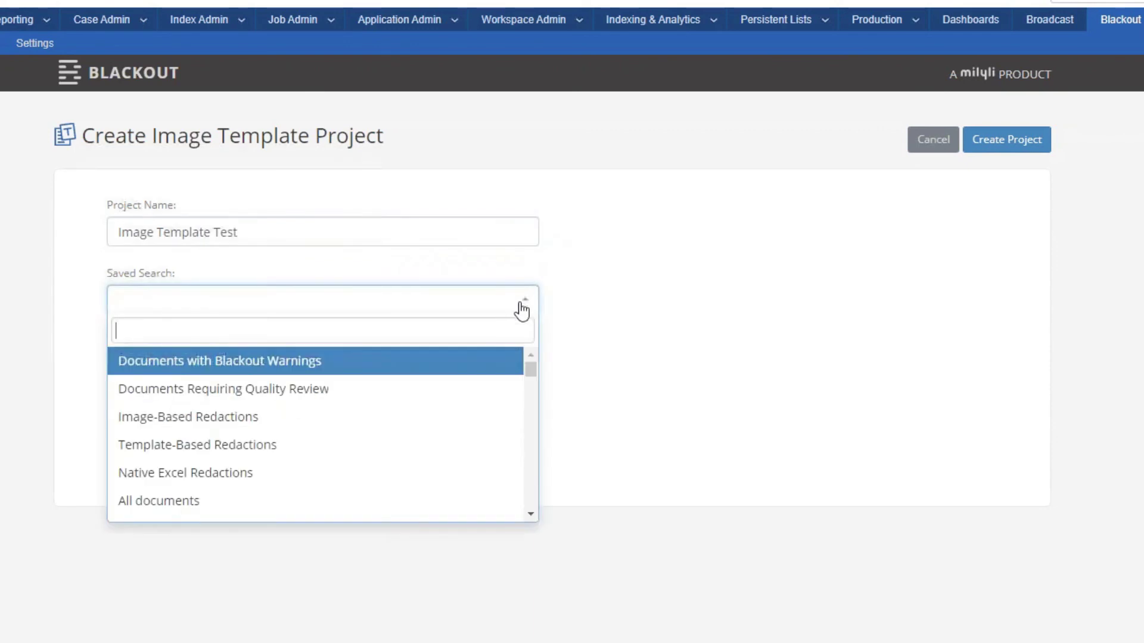
{"action": "left_click_drag", "start_coordinate": [534, 371], "coordinate": [531, 509]}
{"action": "left_click", "coordinate": [344, 491]}
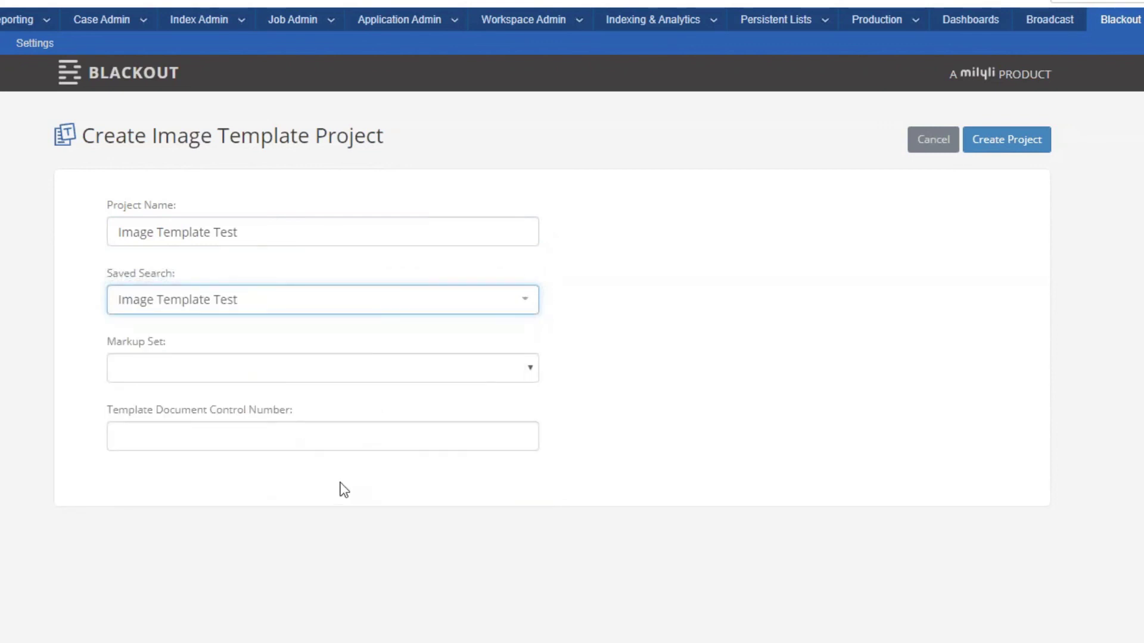
{"action": "left_click", "coordinate": [253, 370]}
{"action": "left_click", "coordinate": [242, 412]}
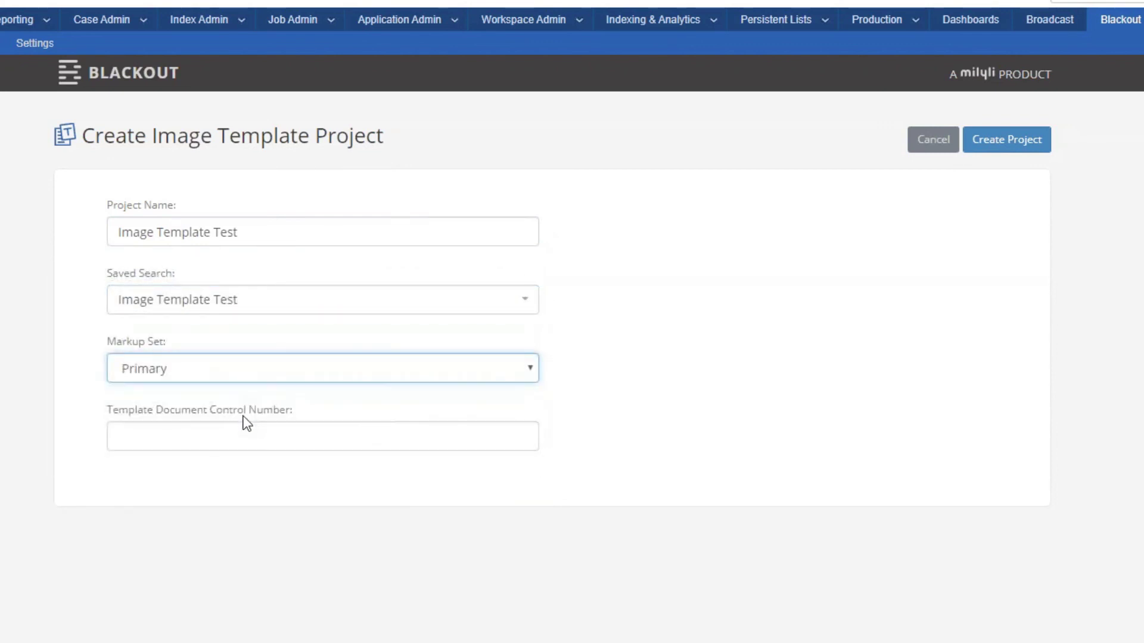
{"action": "left_click", "coordinate": [240, 435]}
{"action": "key", "text": "Down"}
{"action": "key", "text": "Return"}
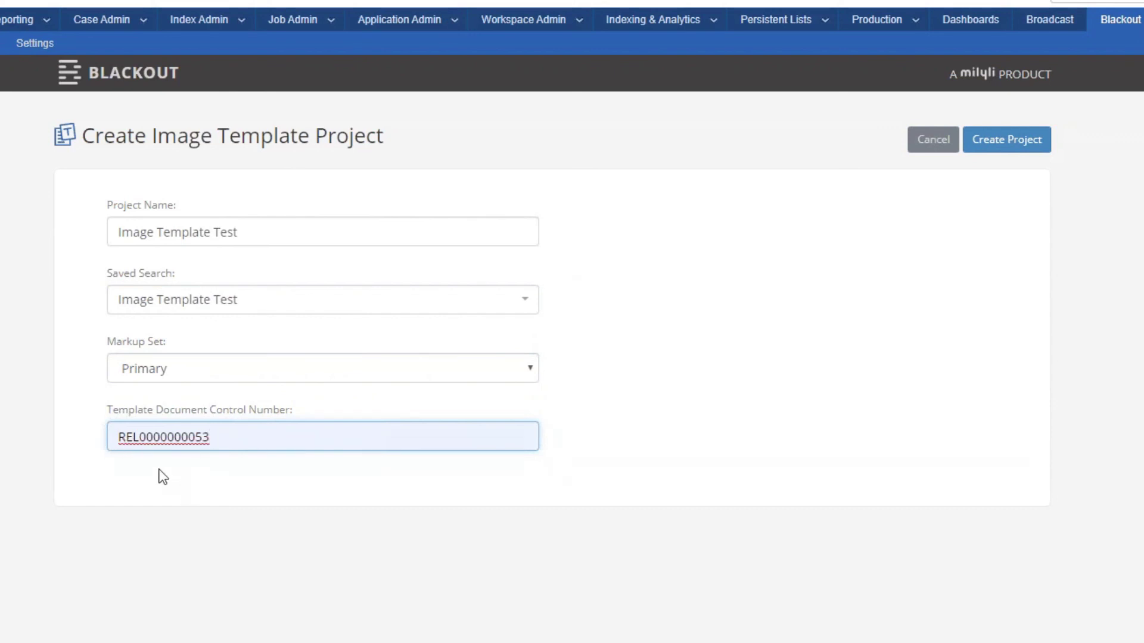
Create the Image Template Test project and view its Details page
{"action": "left_click", "coordinate": [982, 147]}
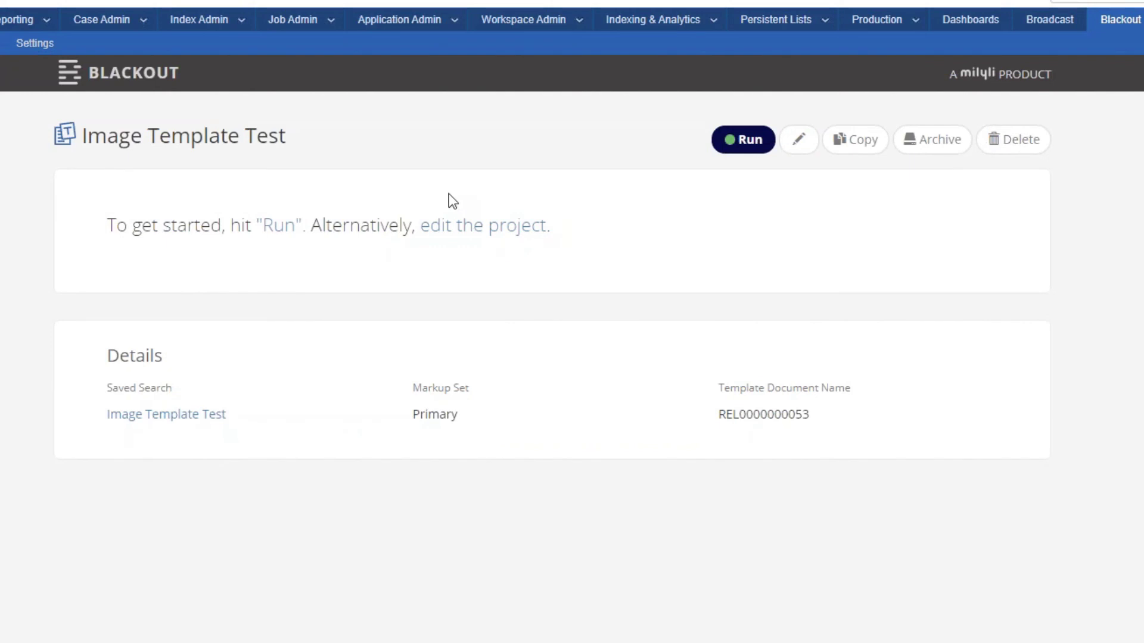
{"action": "left_click", "coordinate": [737, 153]}
Run the project and review the Documents (5), Pages (10), Markups (20) tiles and History table
{"action": "left_click", "coordinate": [742, 142]}
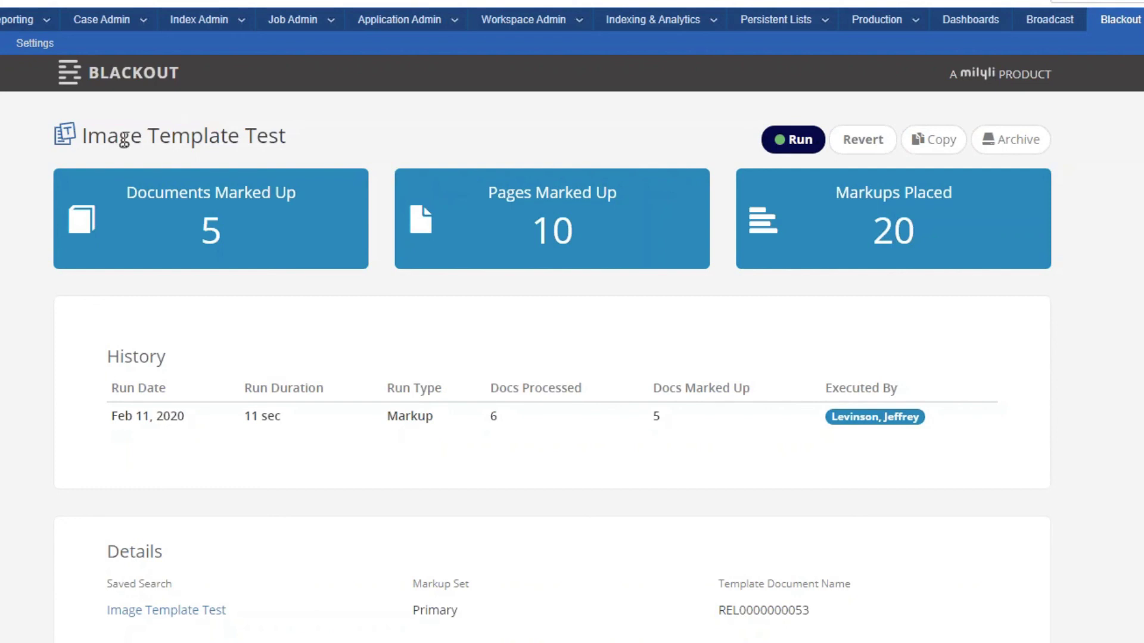
{"action": "left_click", "coordinate": [202, 229]}
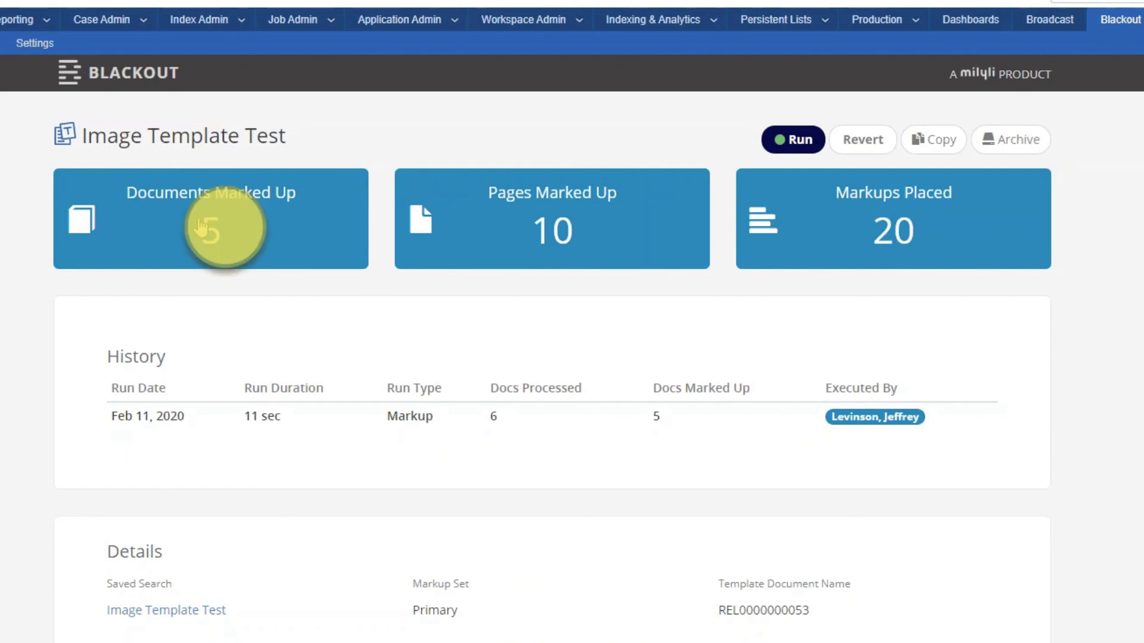
{"action": "left_click", "coordinate": [557, 228]}
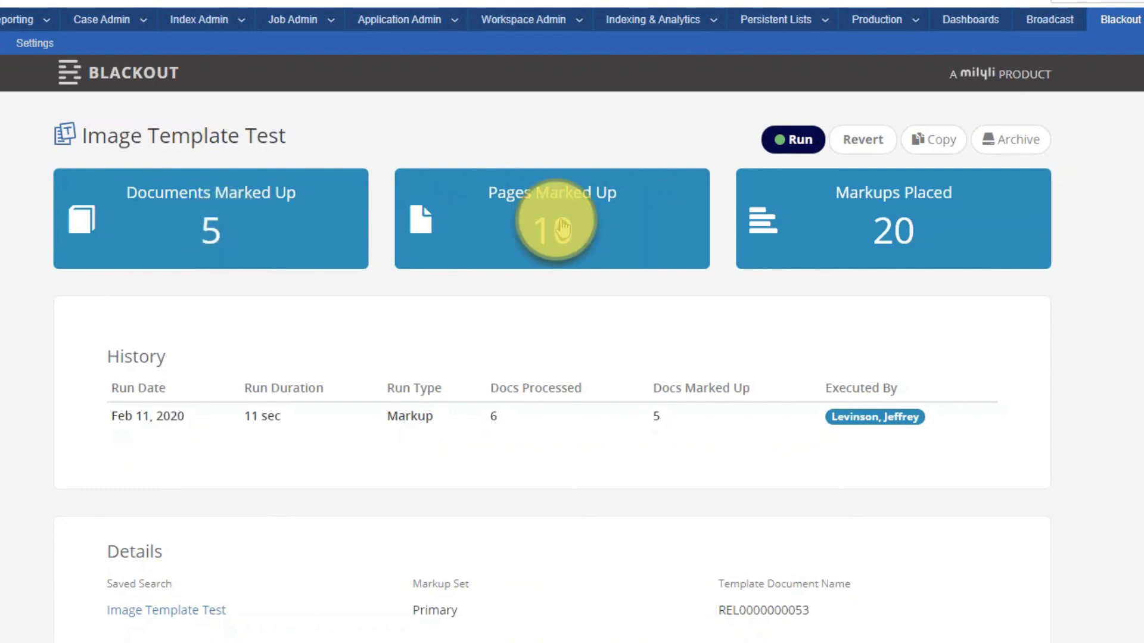
{"action": "left_click", "coordinate": [930, 215]}
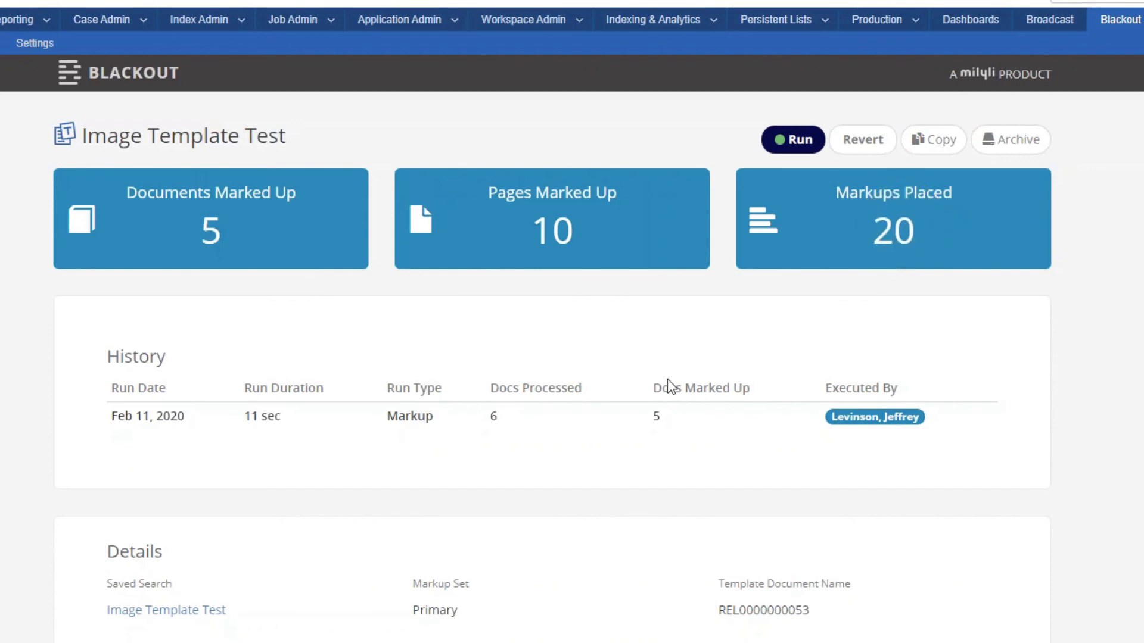
{"action": "left_click", "coordinate": [128, 388]}
{"action": "left_click", "coordinate": [126, 560]}
{"action": "left_click", "coordinate": [136, 609]}
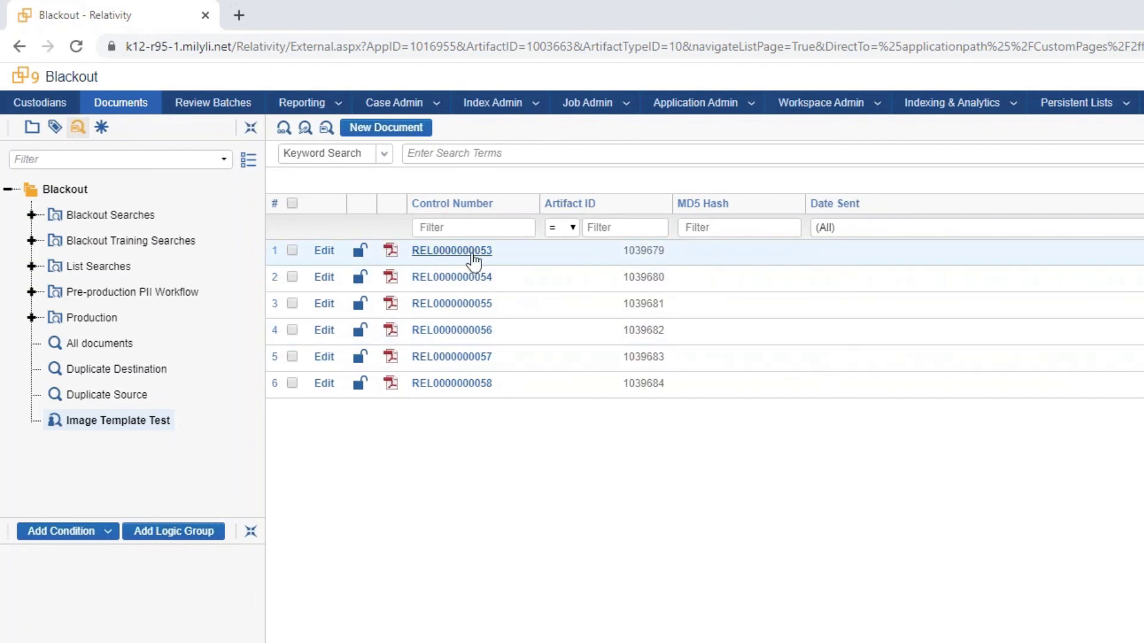
{"action": "left_click", "coordinate": [473, 257]}
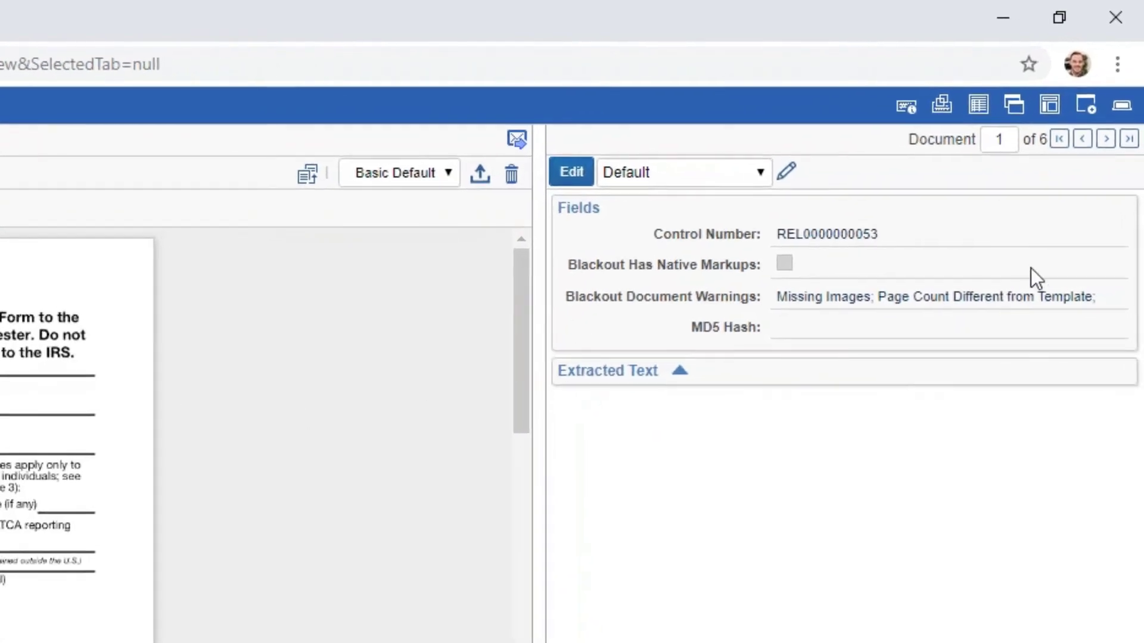
{"action": "left_click", "coordinate": [1106, 138]}
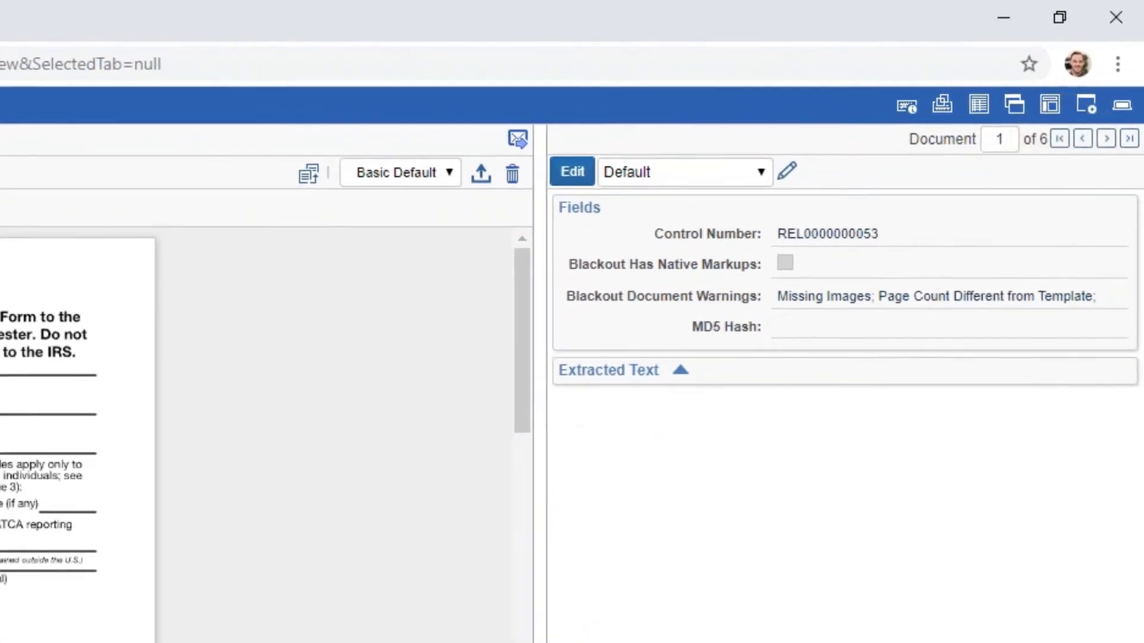